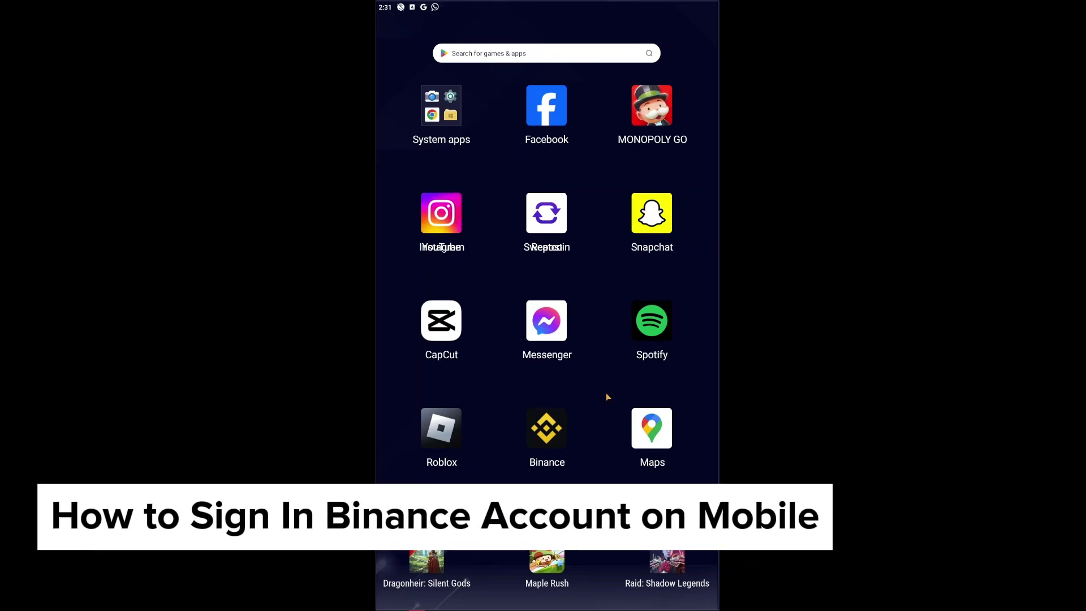
Swipe the emulator home screen and launch Play Store from the System apps folder
left_click_drag(583, 392, 476, 393)
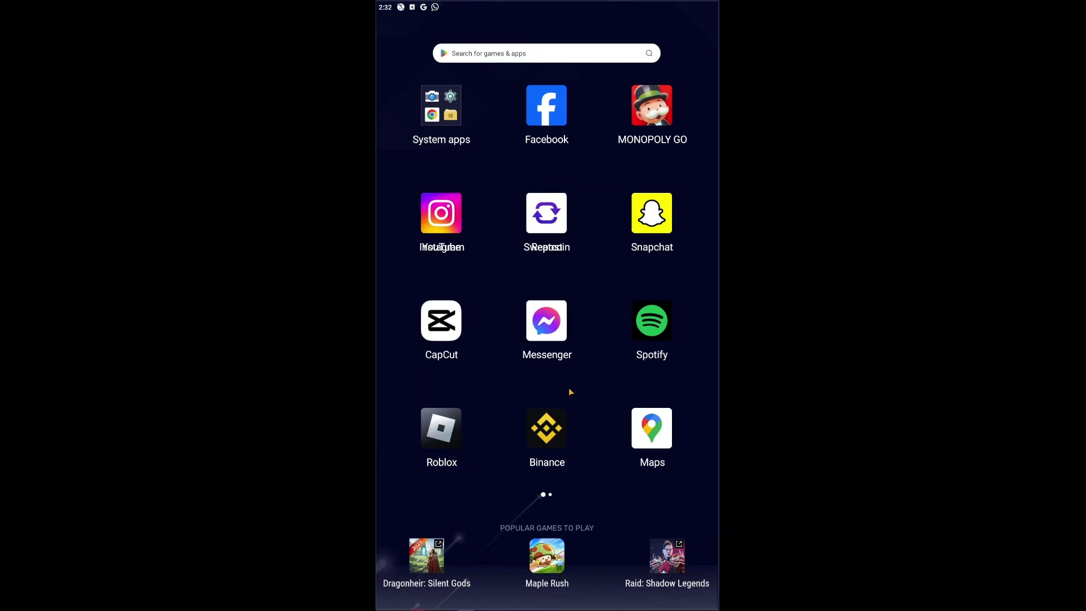
left_click(441, 107)
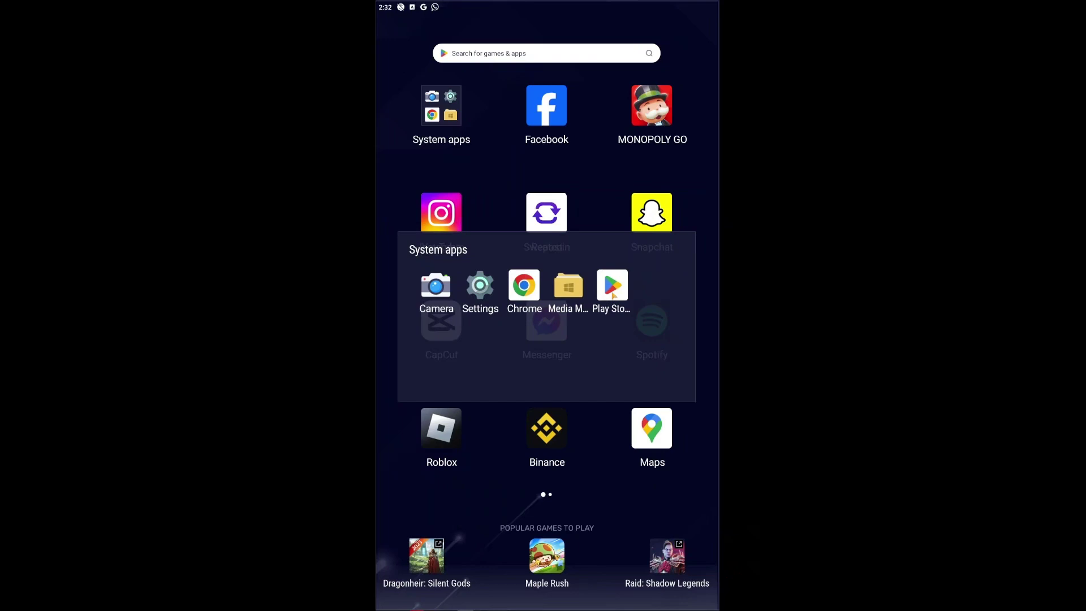
left_click(611, 288)
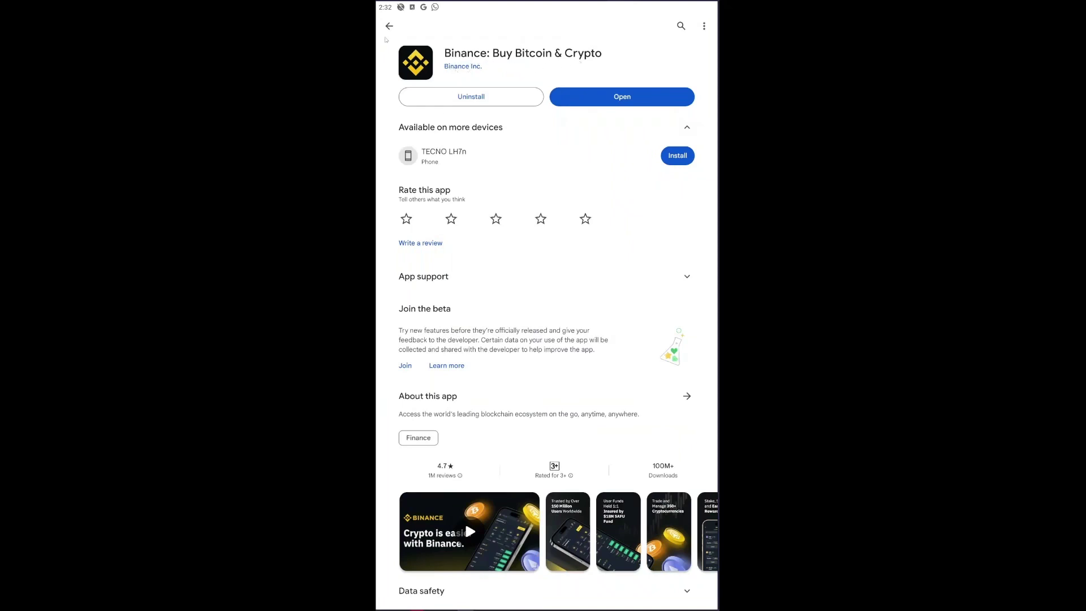
left_click(389, 27)
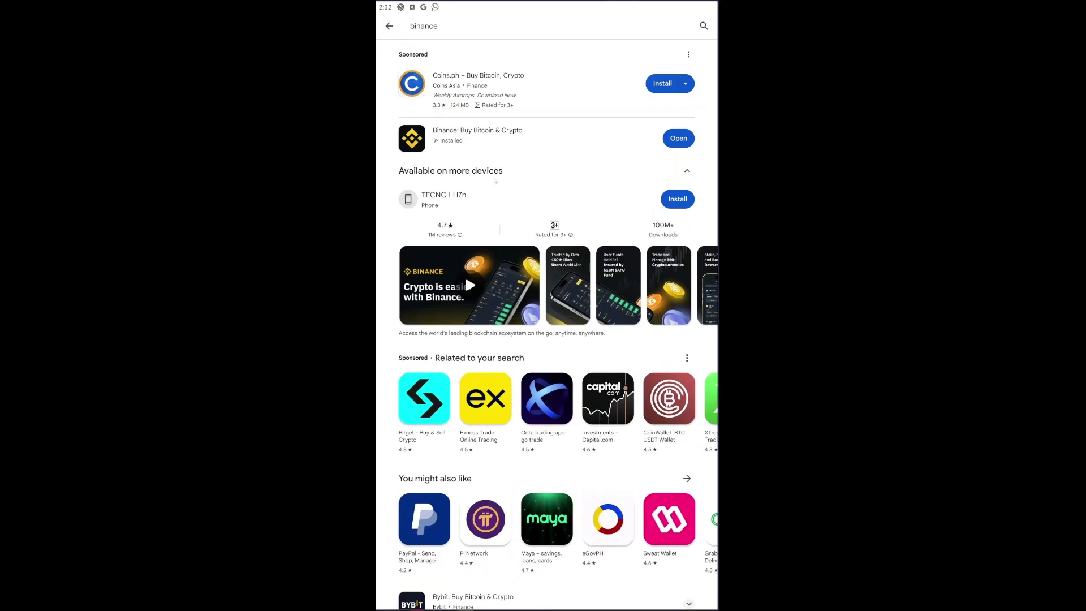
scroll(494, 181, "down", 5)
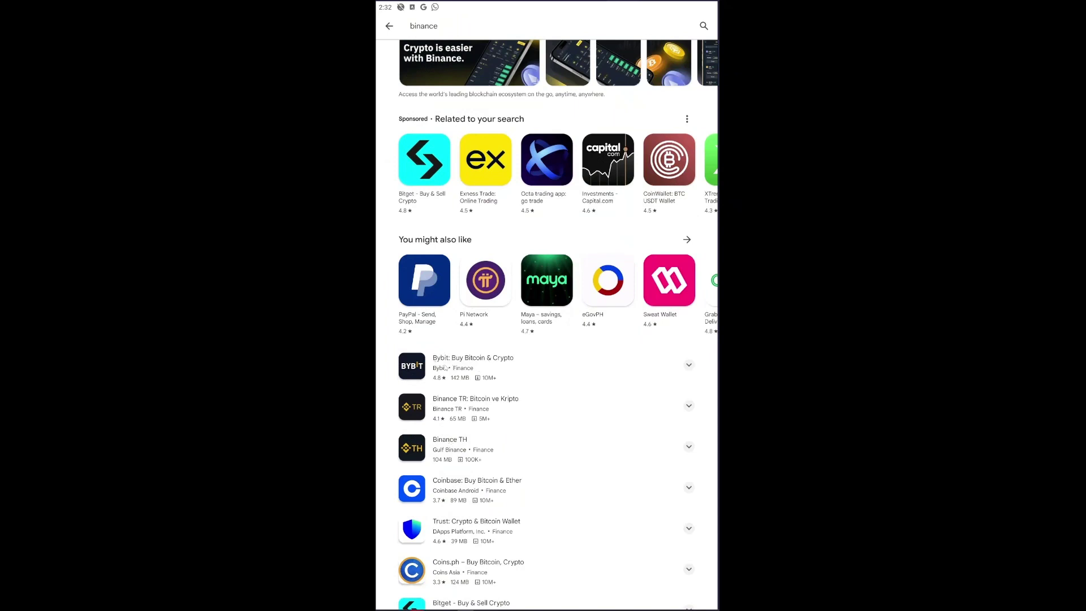
scroll(445, 368, "up", 2)
scroll(442, 223, "up", 3)
left_click(475, 134)
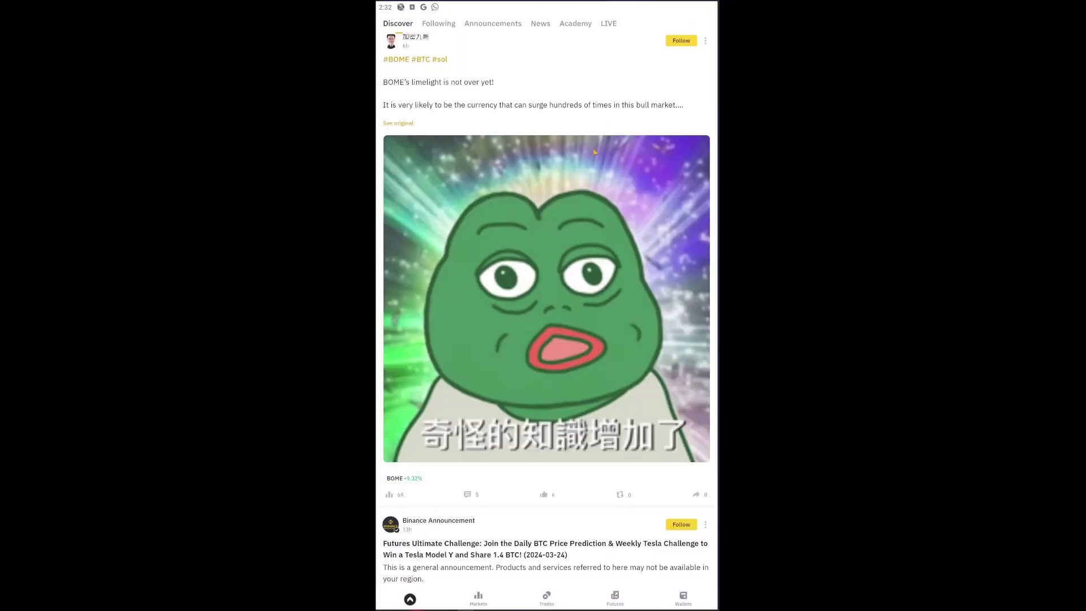
scroll(585, 279, "up", 15)
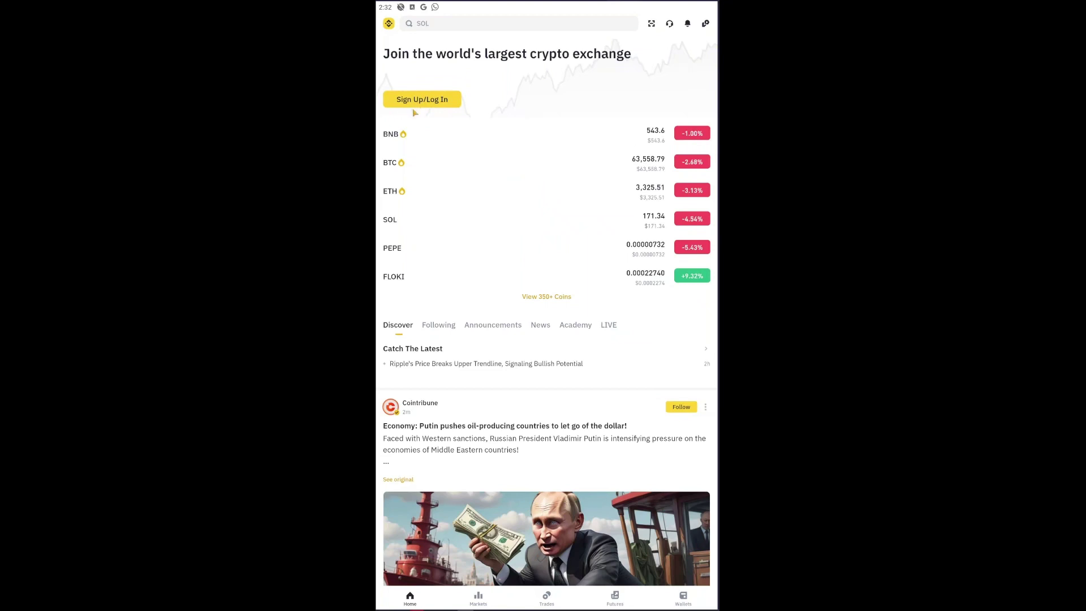
Choose the yellow Sign Up/Log In button on the Binance home screen
left_click(443, 103)
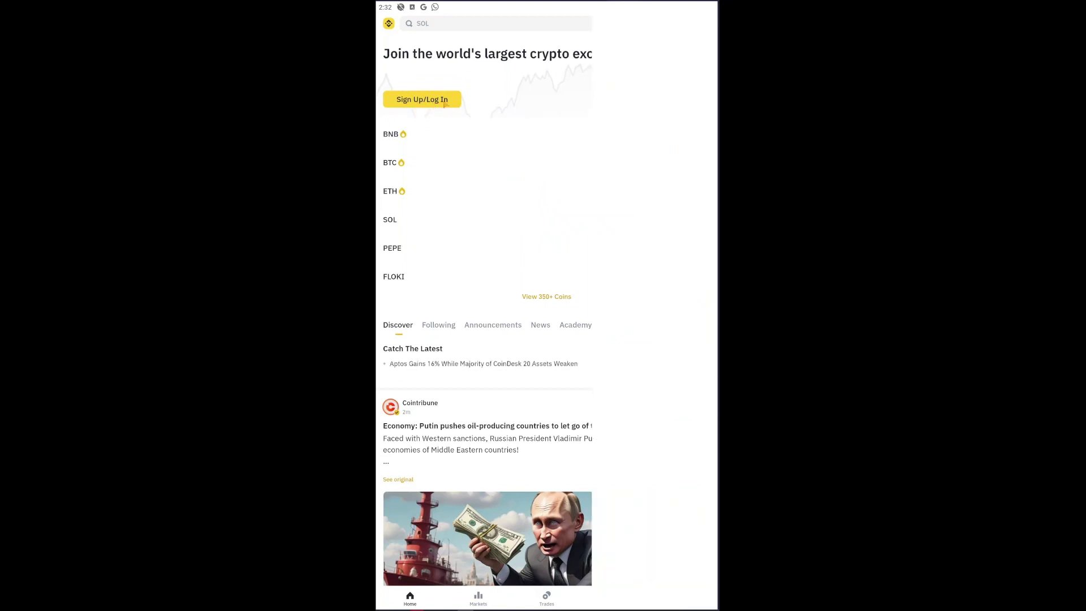